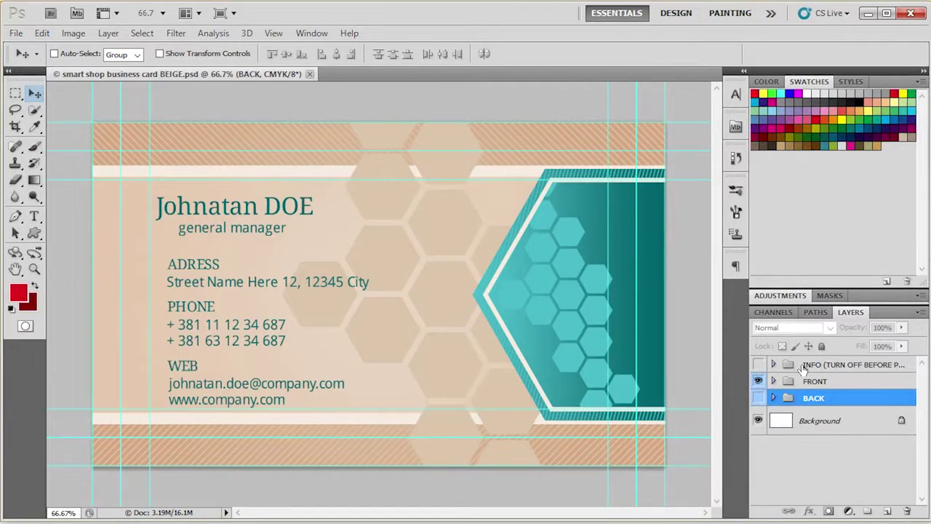
- Preview the card back, a blank card and the print info, then show the front design again
left_click(802, 366)
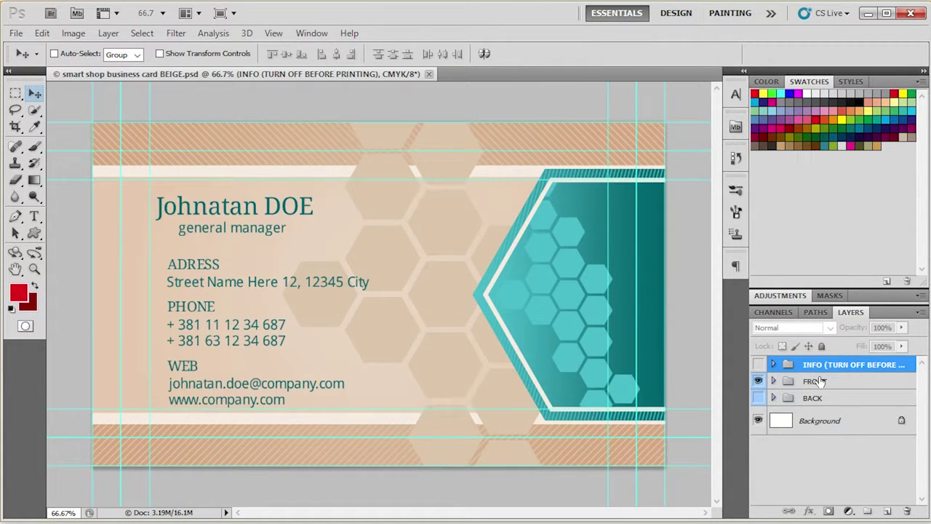
left_click(759, 381)
left_click(758, 398)
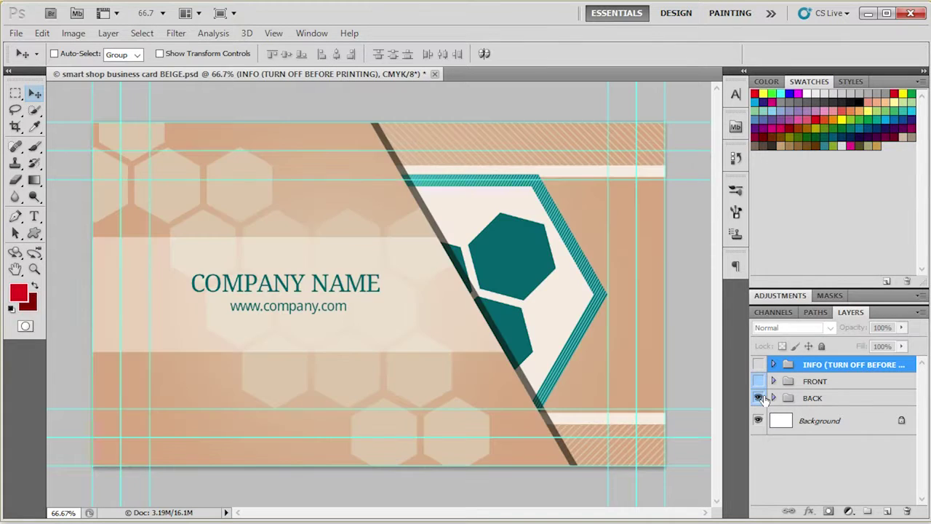
left_click(758, 365)
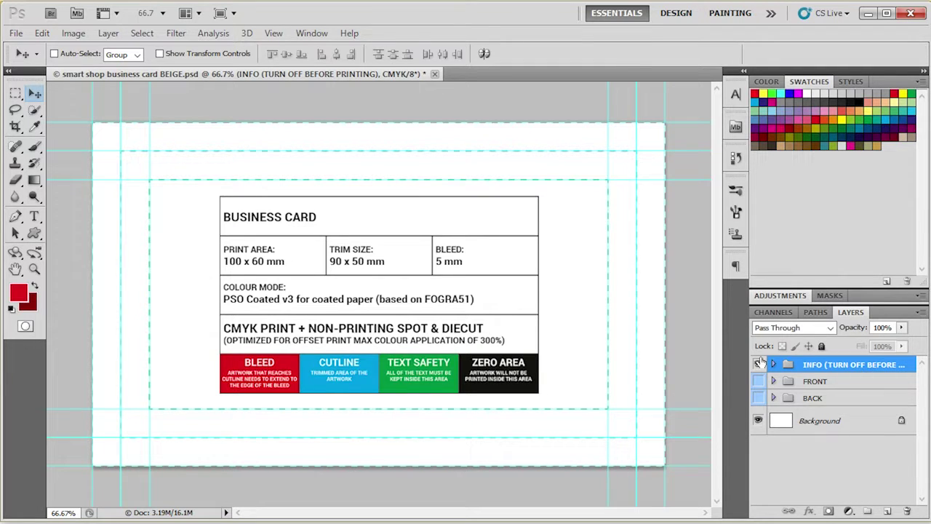
left_click(758, 365)
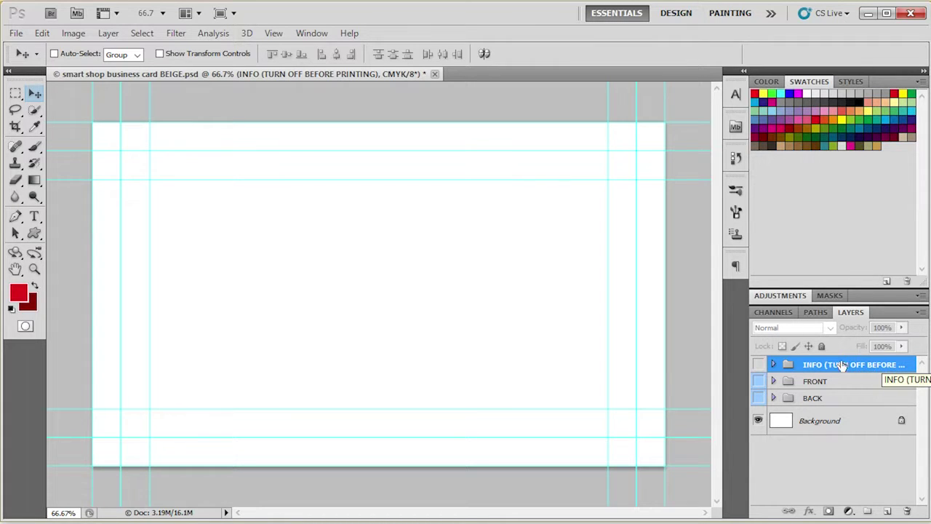
left_click(758, 381)
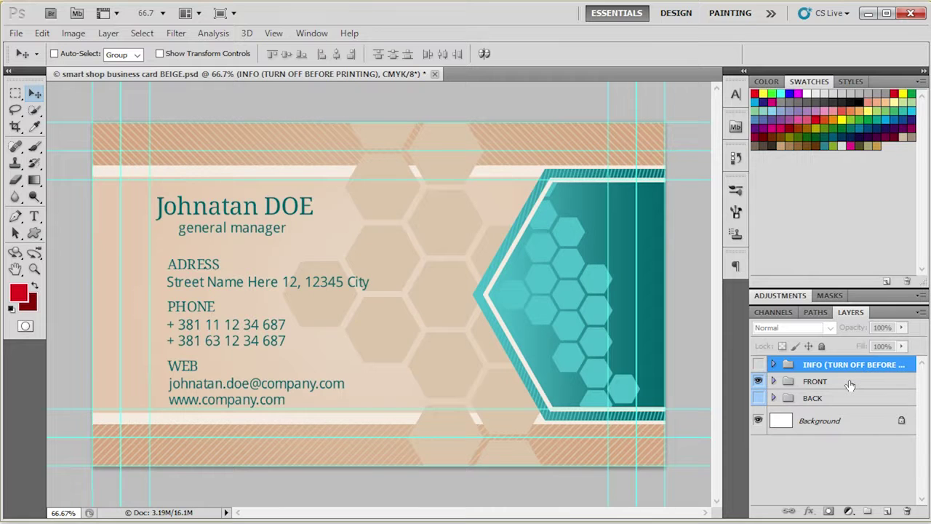
- Expand the FRONT and hive groups and select the hive fill layer
left_click(849, 383)
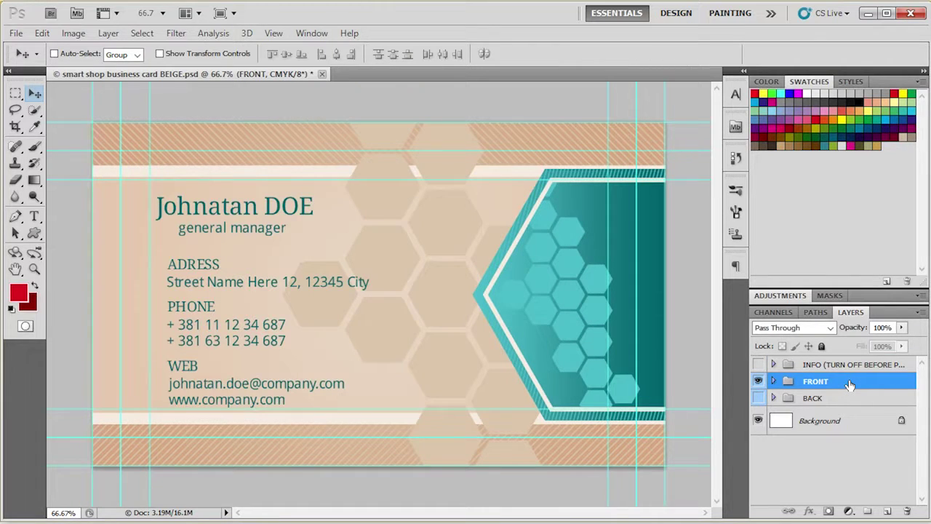
left_click(773, 382)
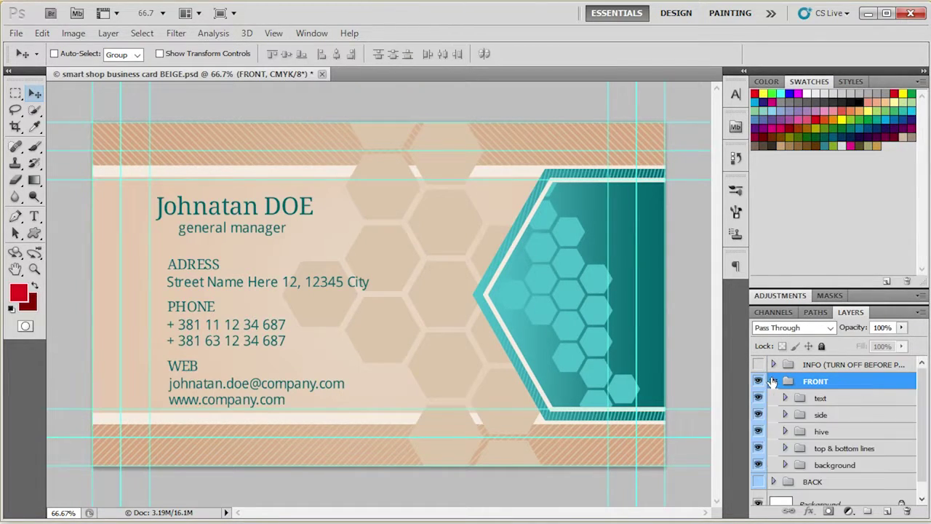
scroll(846, 434, "down", 1)
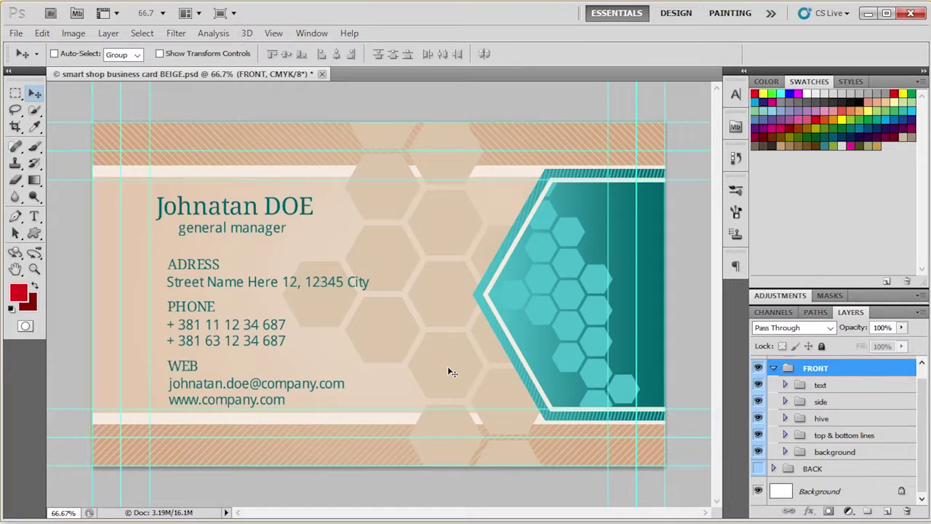
left_click(827, 419)
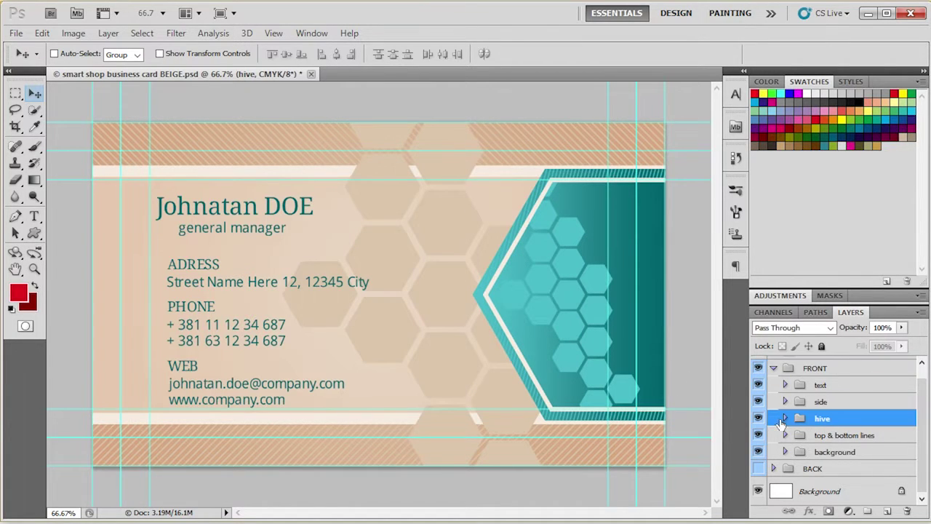
left_click(784, 419)
scroll(784, 420, "down", 1)
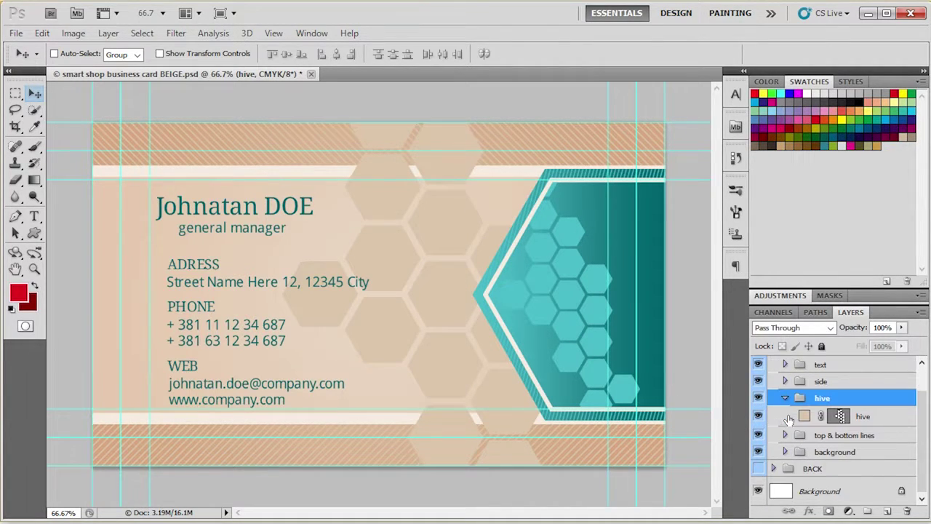
left_click(804, 417)
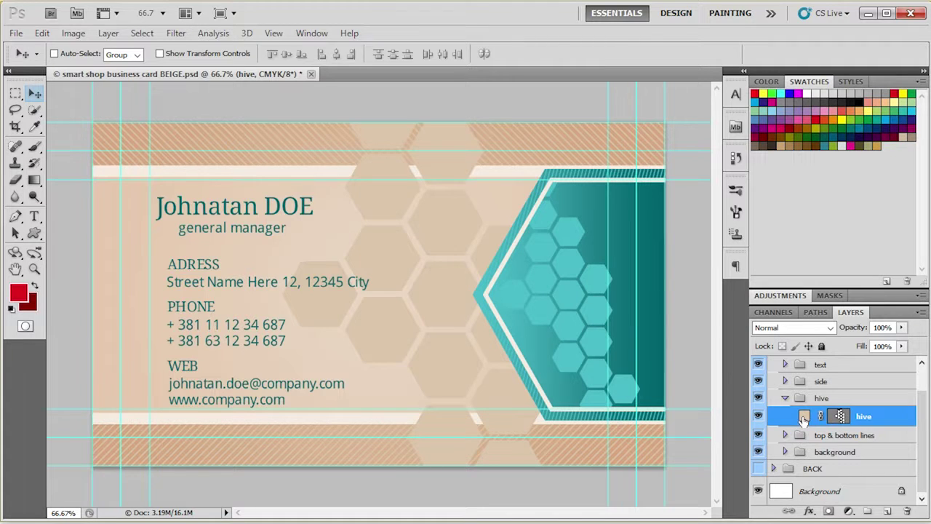
- Try an orange fill on the hive hexagons, undo it back to beige, and bring up the foreground colour picker
double_click(803, 417)
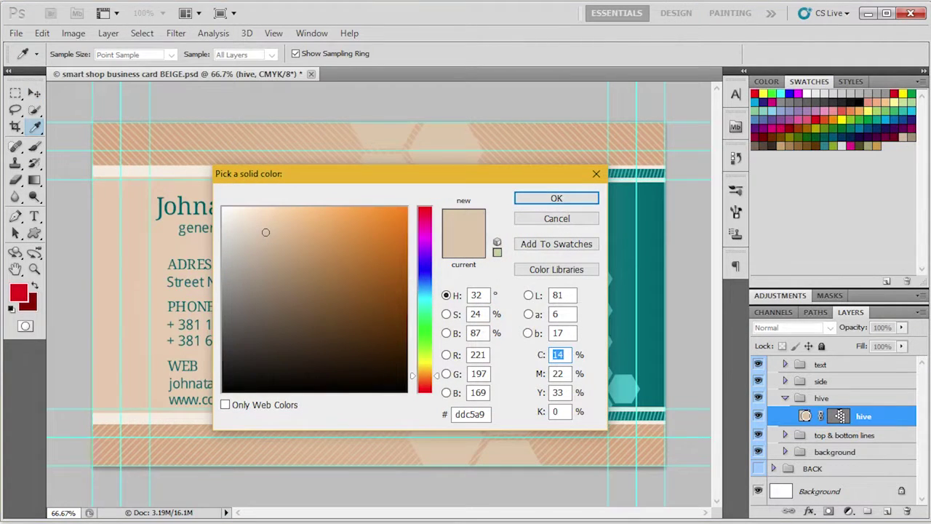
left_click(390, 244)
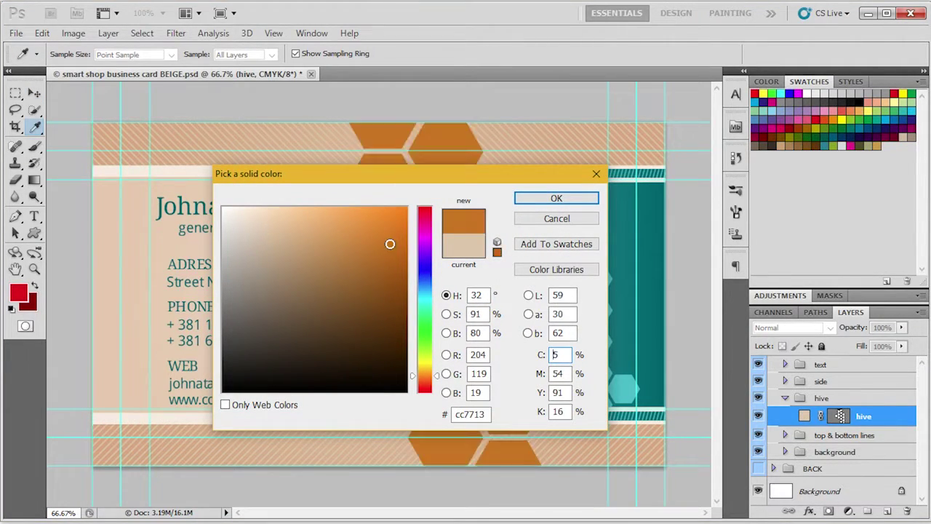
left_click(557, 198)
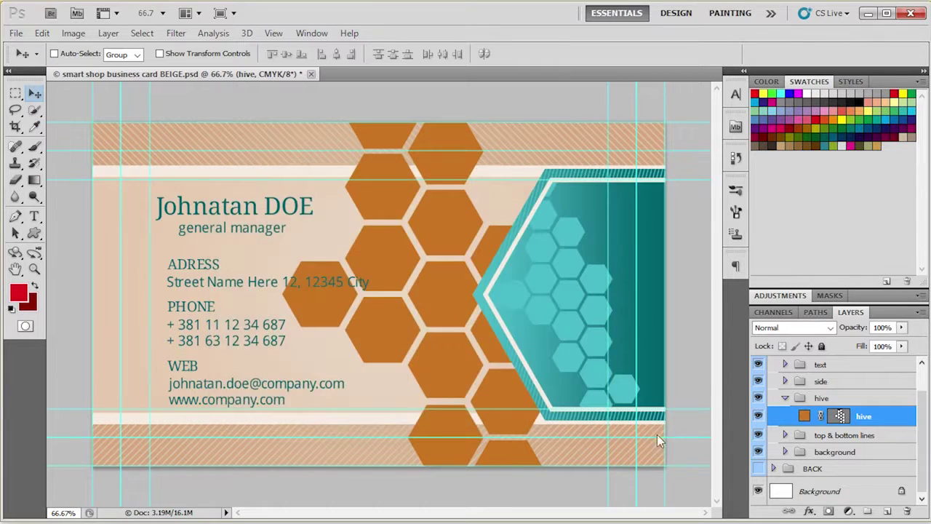
key("ctrl+z")
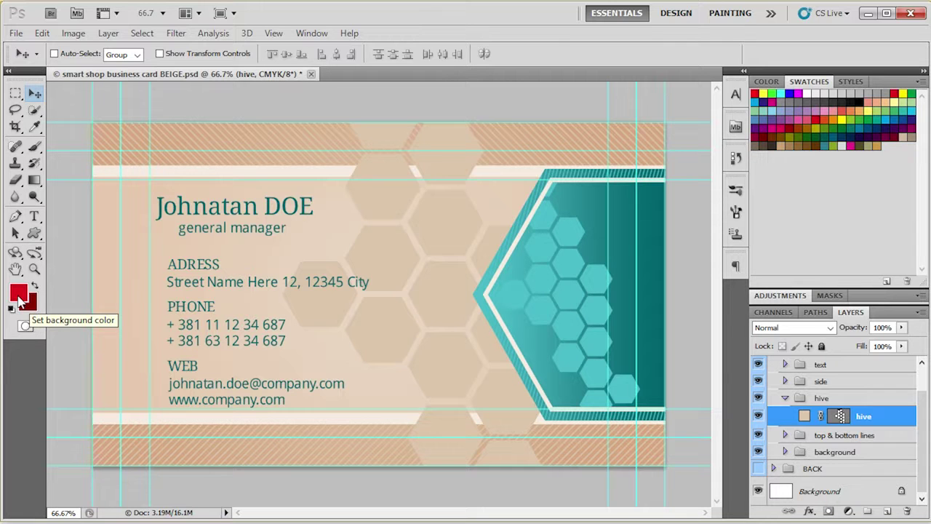
left_click(19, 295)
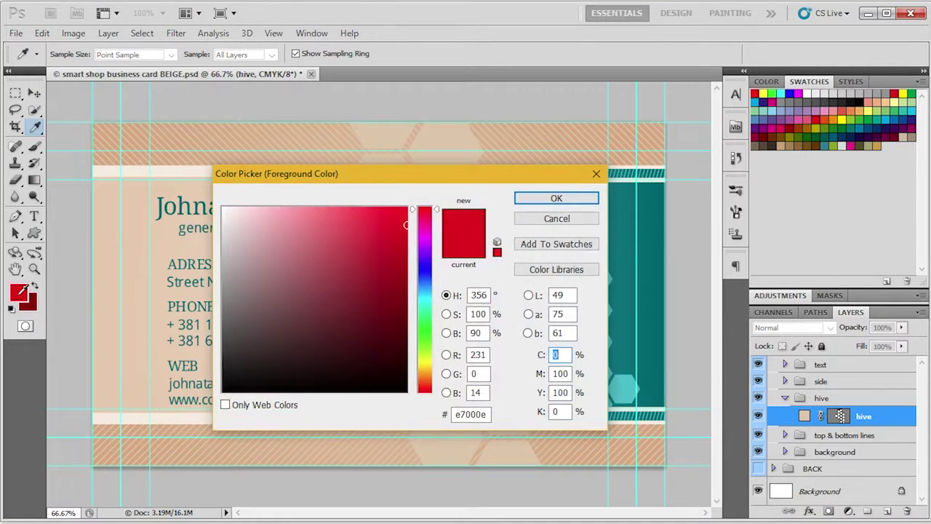
- Close the foreground colour picker and dismiss the hive layer's 'not directly editable' warning
left_click(556, 198)
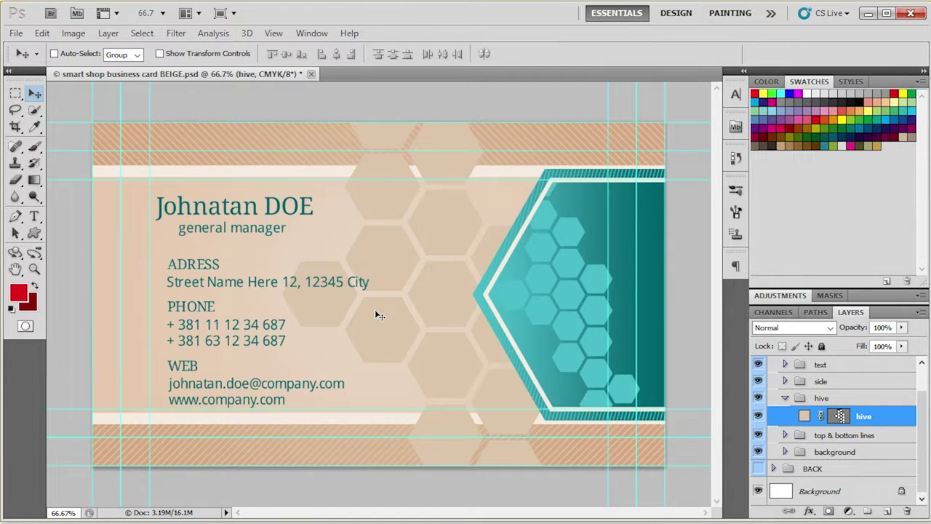
double_click(805, 420)
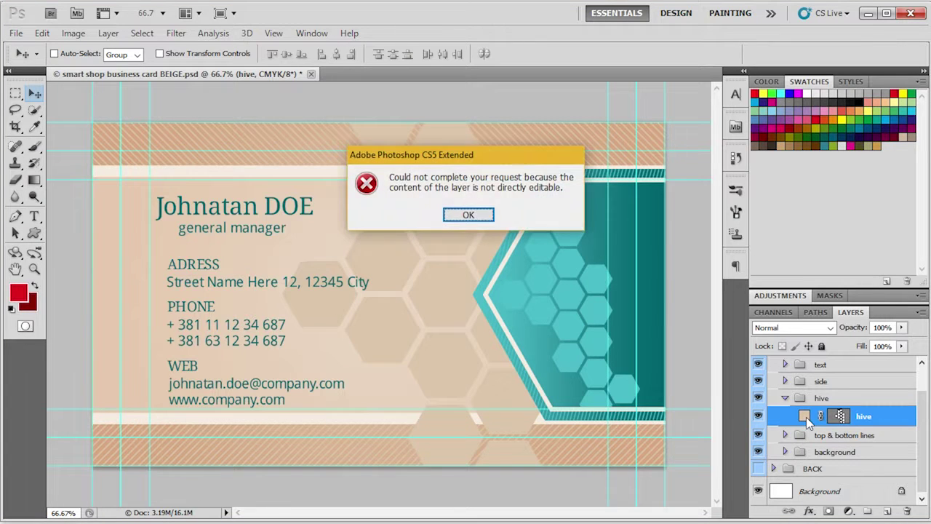
left_click(468, 215)
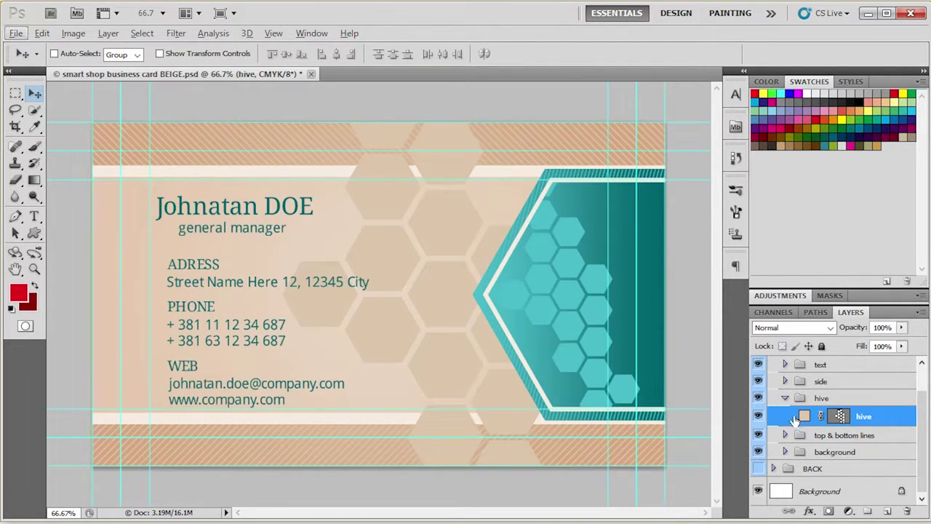
- Try bright red and dark red fills on the hive hexagons, settling on dark red
key("alt+BackSpace")
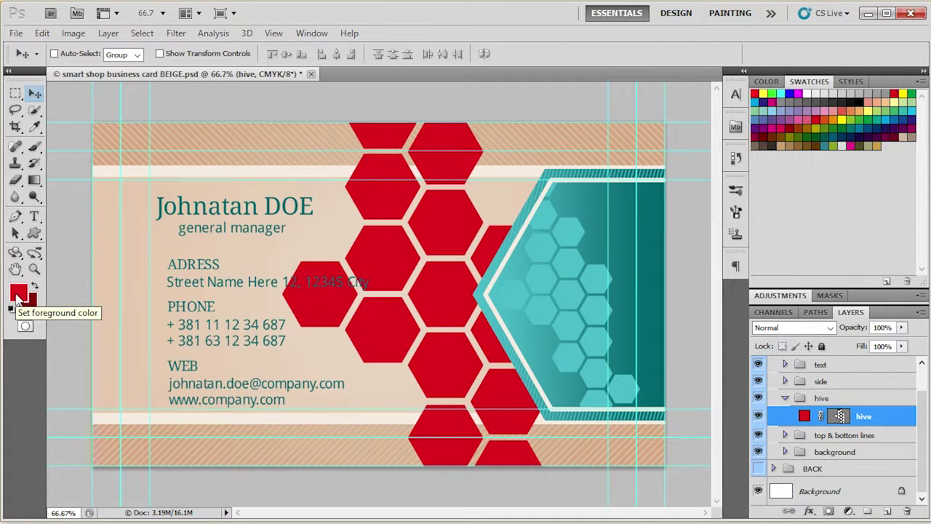
key("ctrl+BackSpace")
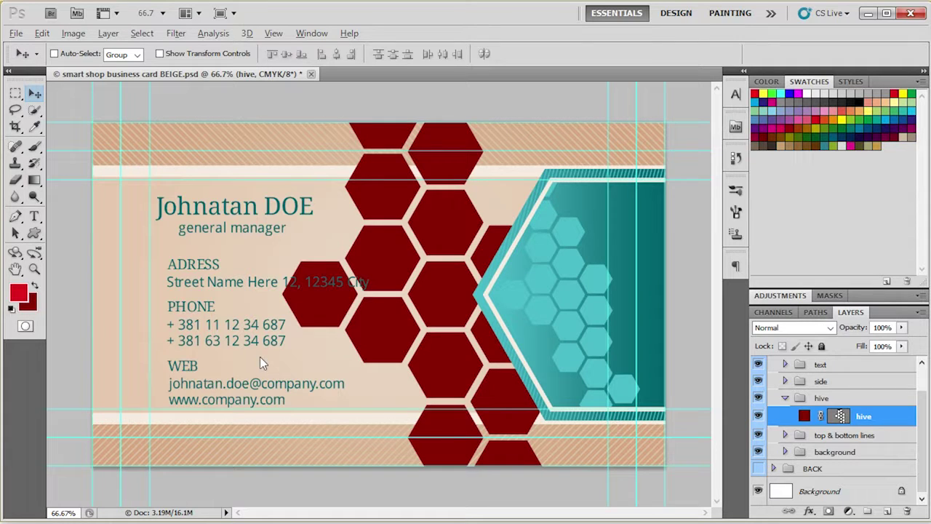
key("alt+BackSpace")
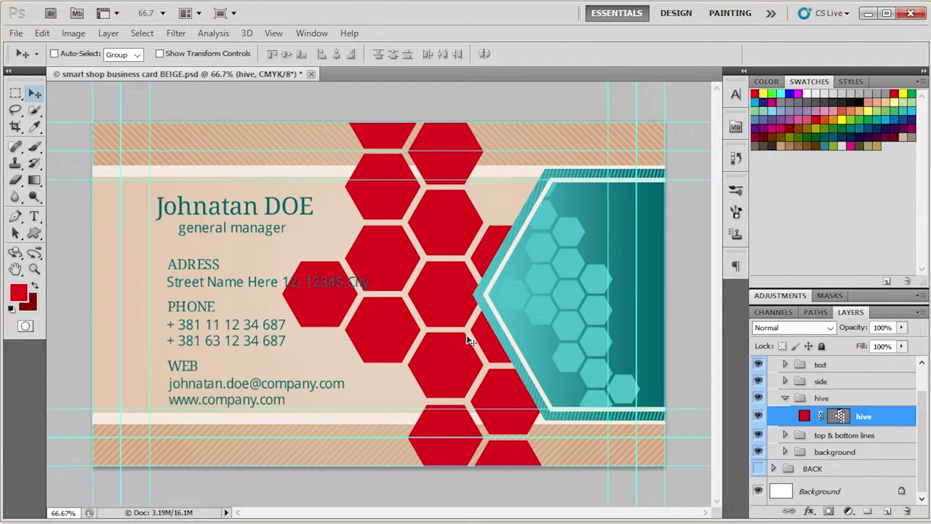
key("ctrl+z")
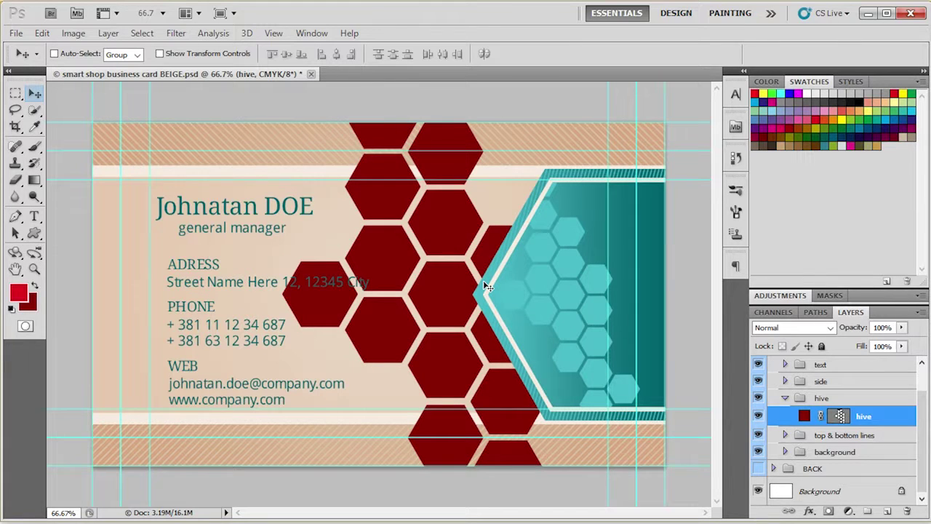
left_click(784, 435)
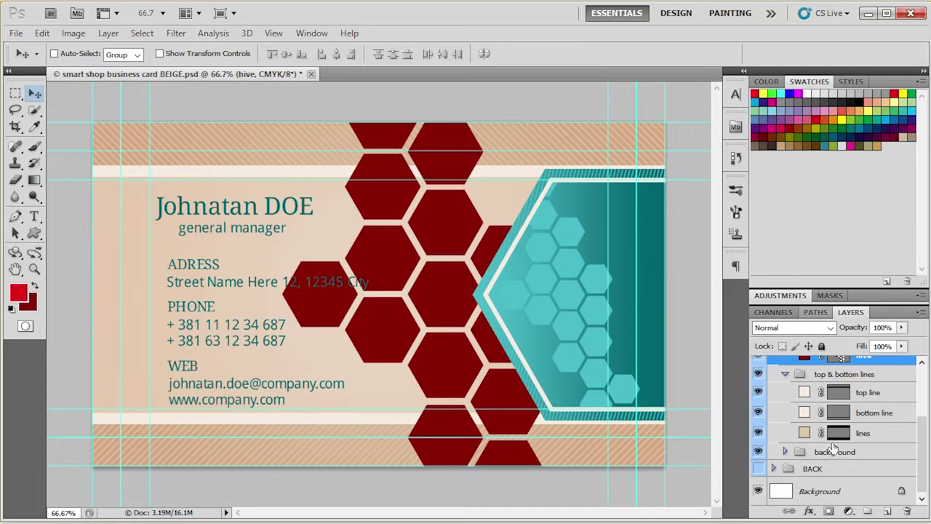
- Fill the middle third and bottom background layers with red
left_click(784, 451)
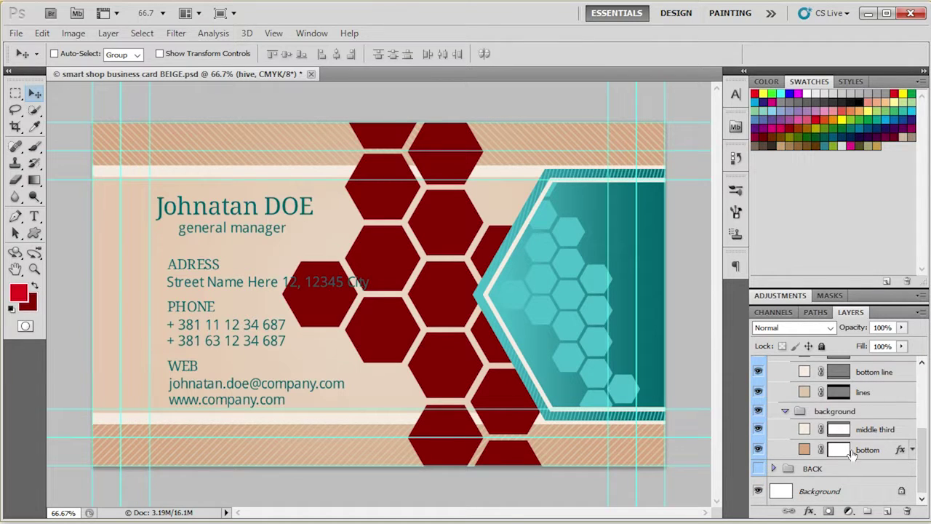
left_click(807, 436)
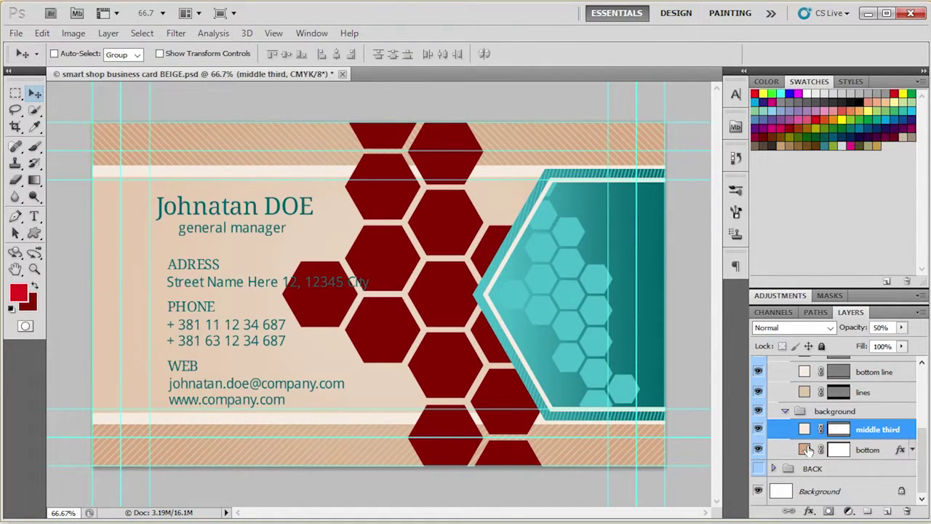
key("alt+BackSpace")
left_click(807, 453)
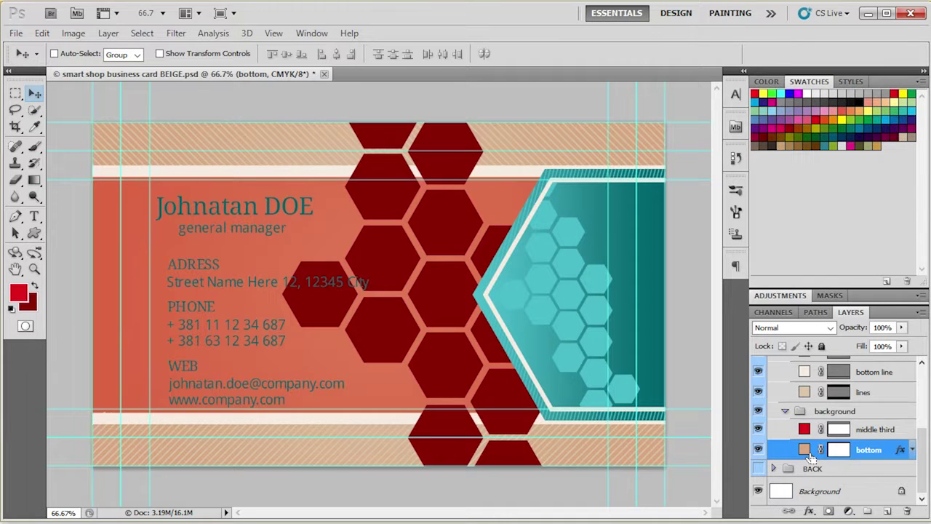
key("alt+BackSpace")
- Bring up the bottom layer's Gradient Overlay gradient and select its left colour stop
double_click(902, 451)
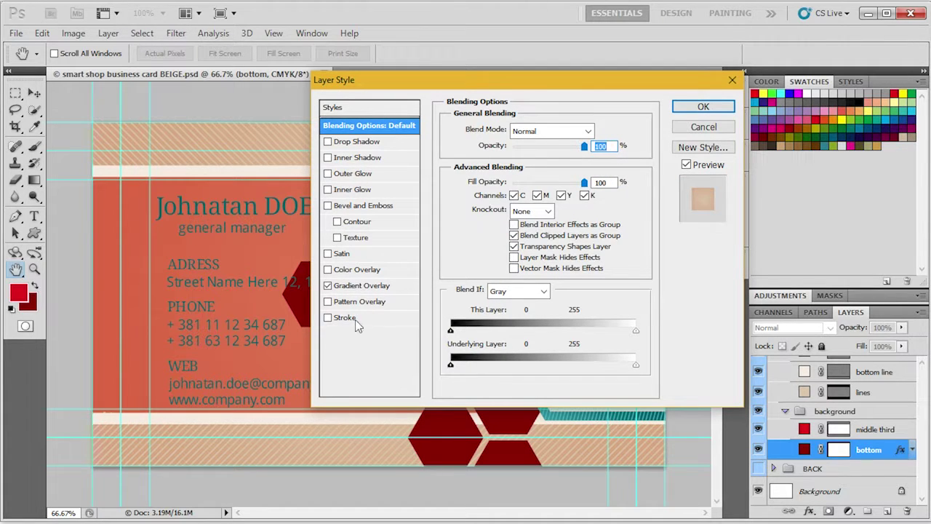
left_click(366, 288)
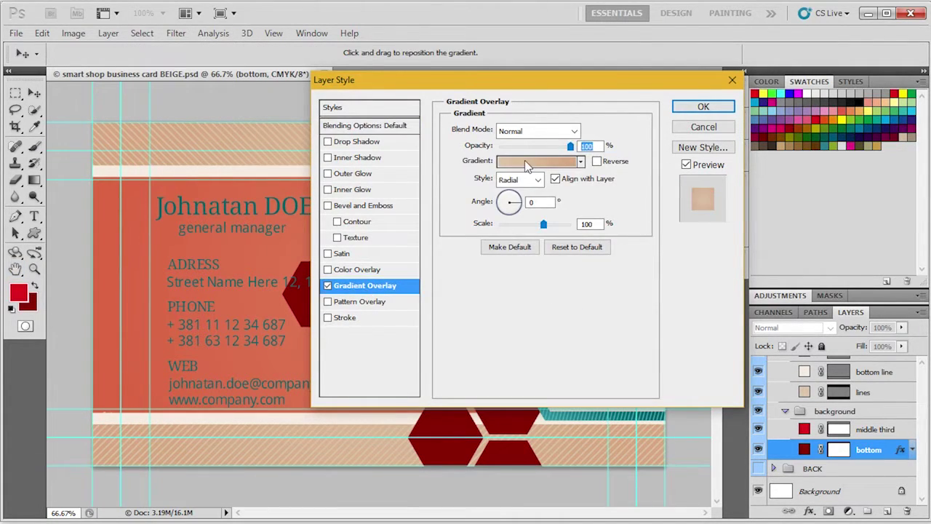
left_click(538, 161)
left_click(340, 245)
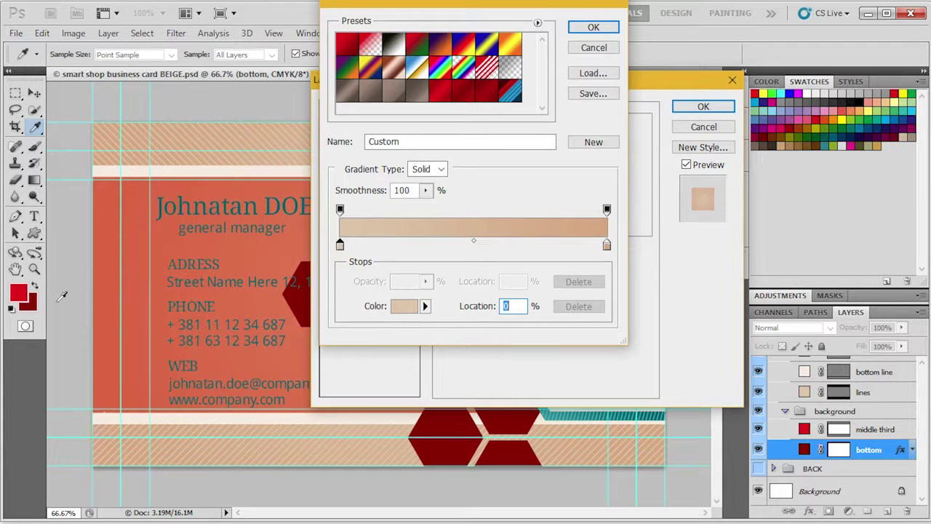
left_click(405, 311)
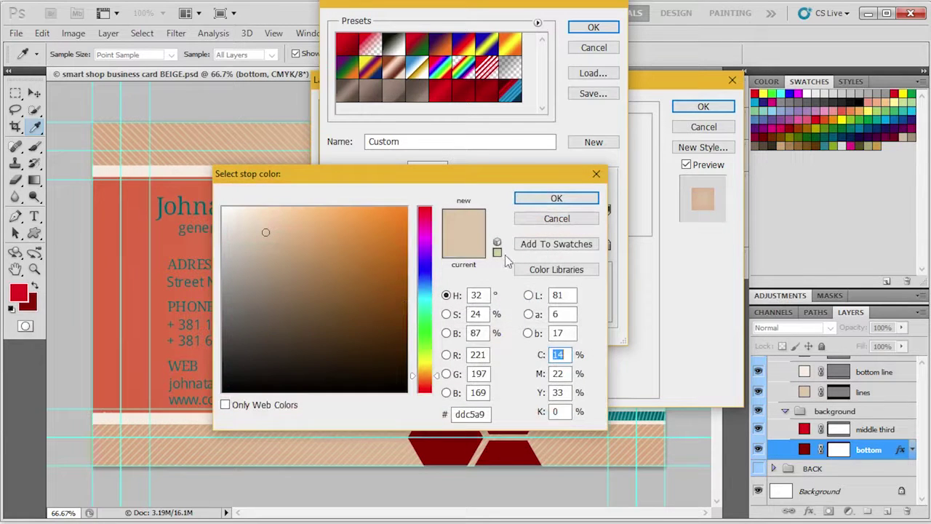
left_click(256, 320)
left_click(385, 266)
left_click(557, 218)
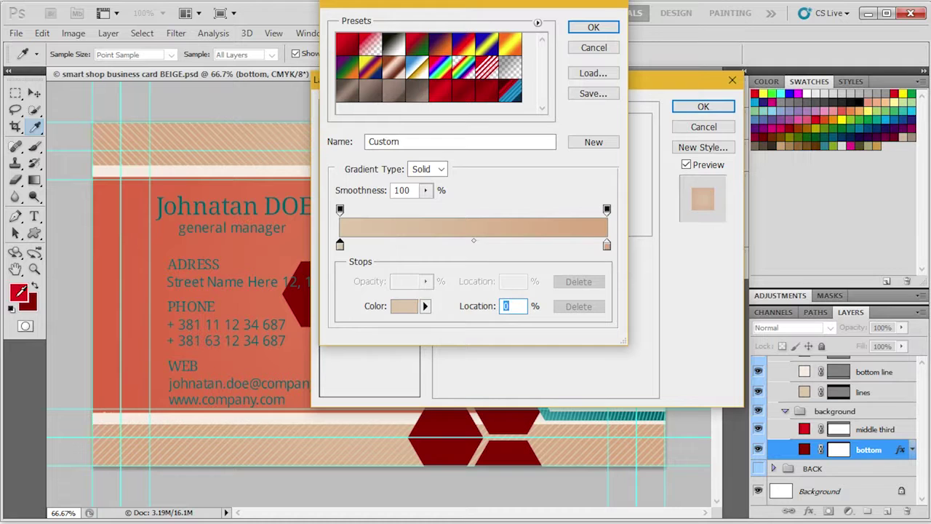
- Make the gradient stops bright red and dark red and apply the overlay
left_click(755, 93)
left_click(607, 246)
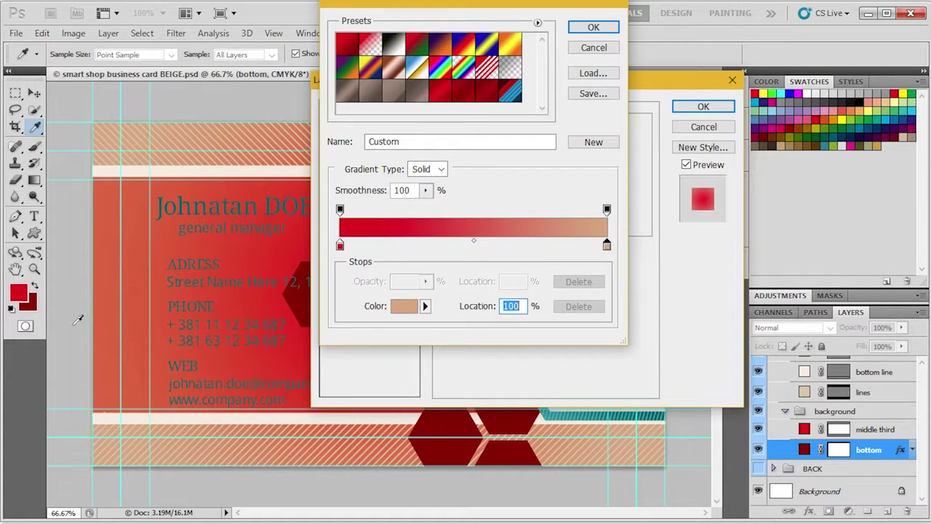
left_click(34, 307)
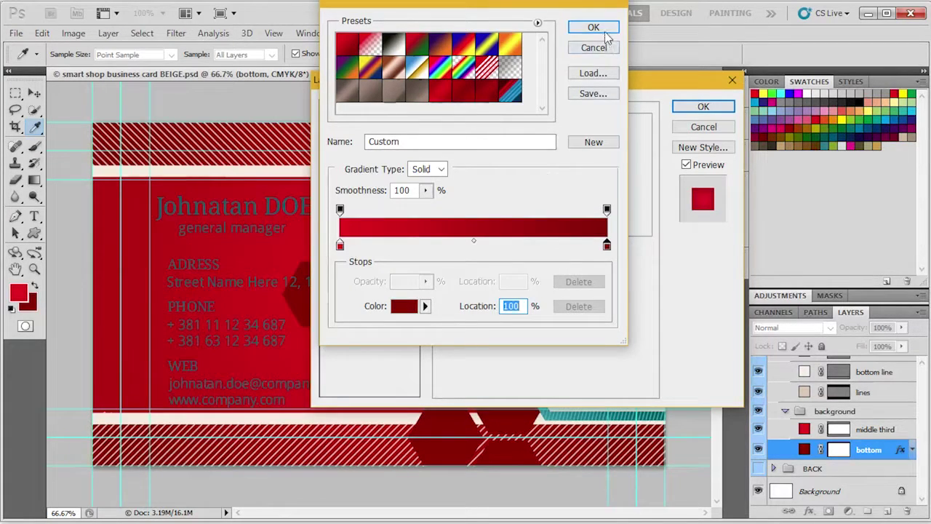
left_click(602, 29)
left_click(703, 106)
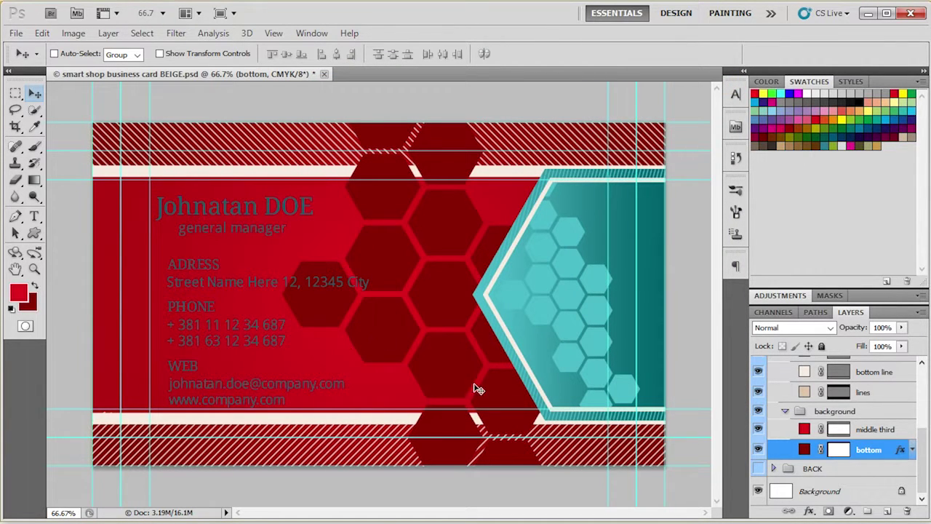
- Collapse the hive, top & bottom lines and background groups, then select the text group
scroll(878, 485, "up", 3)
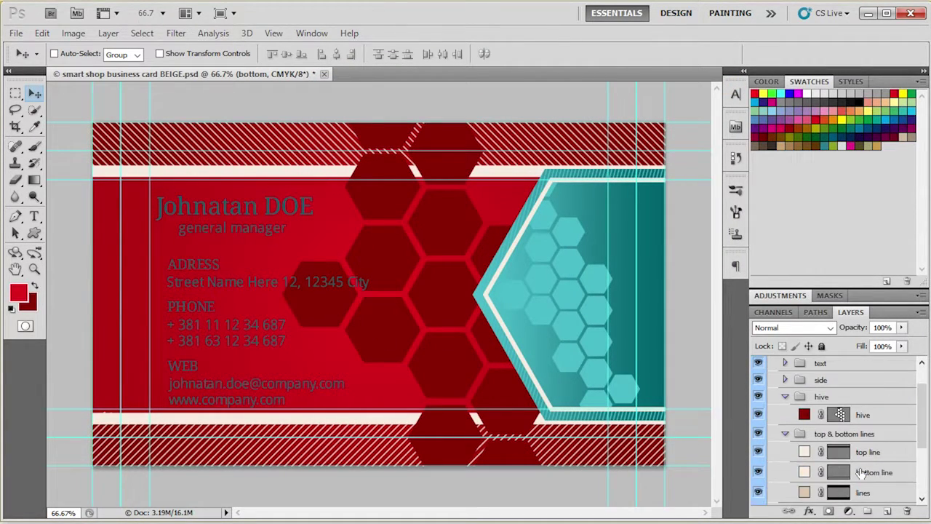
scroll(836, 458, "up", 2)
left_click(785, 431)
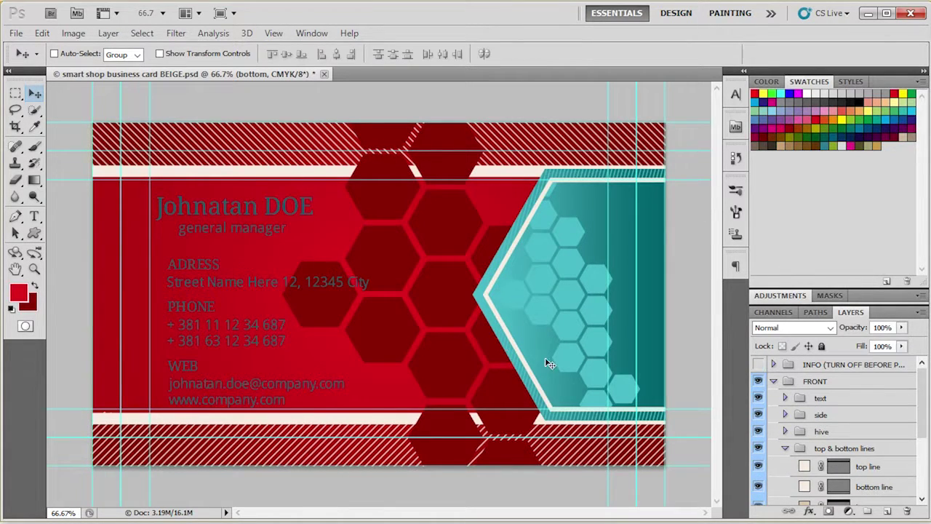
left_click(785, 448)
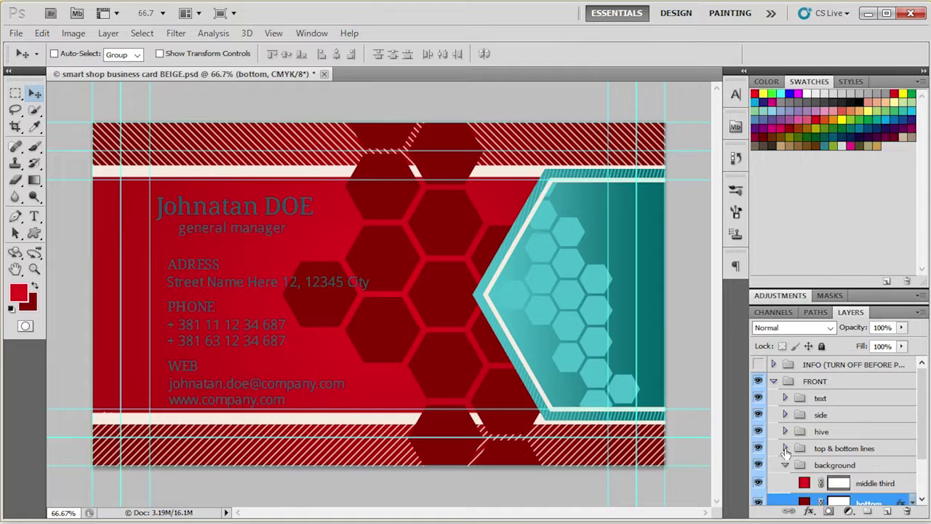
left_click(785, 465)
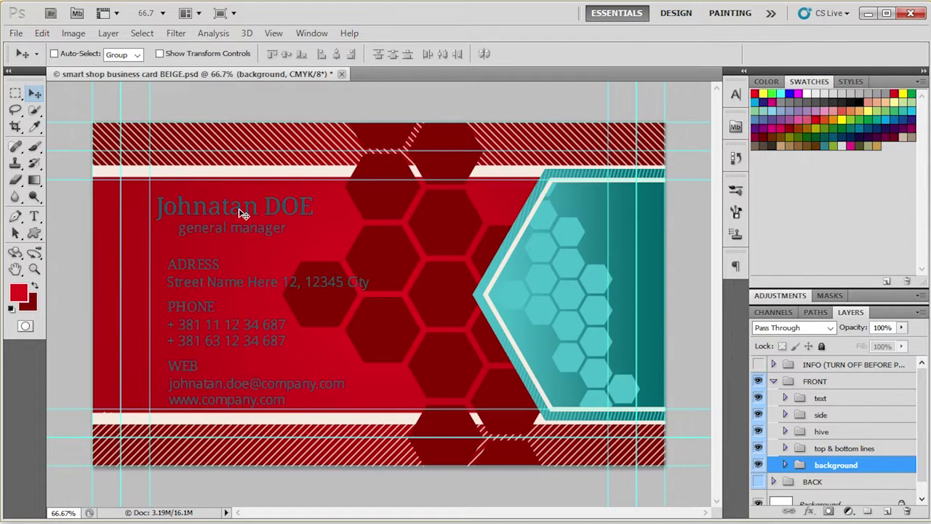
left_click(851, 399)
left_click(786, 397)
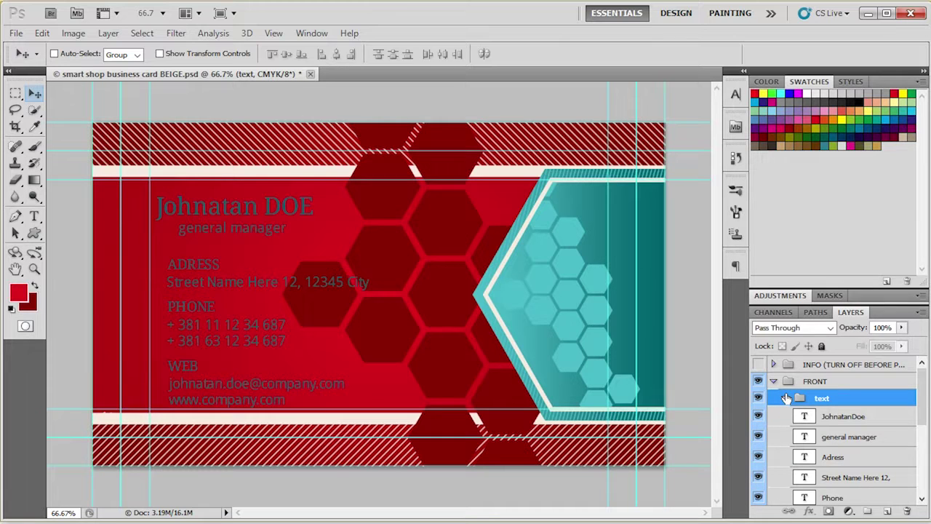
left_click(851, 416)
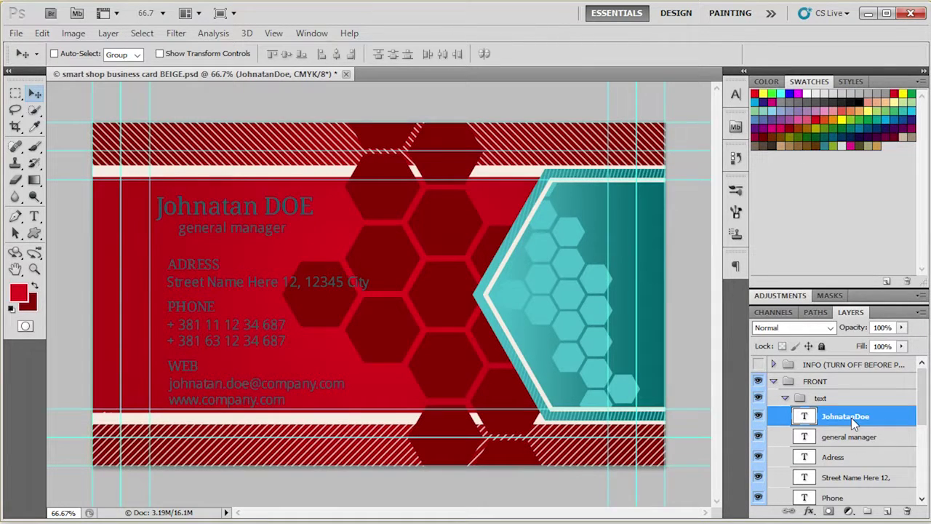
scroll(851, 418, "down", 1)
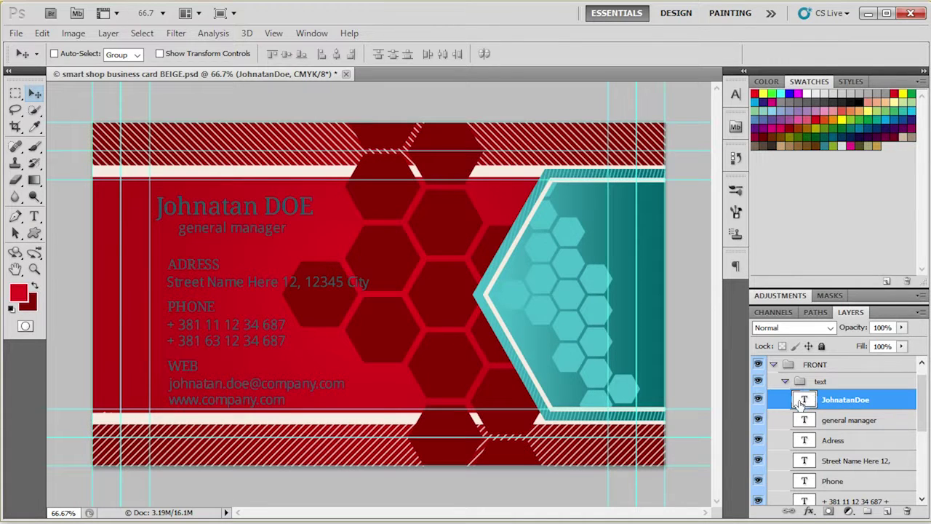
double_click(803, 402)
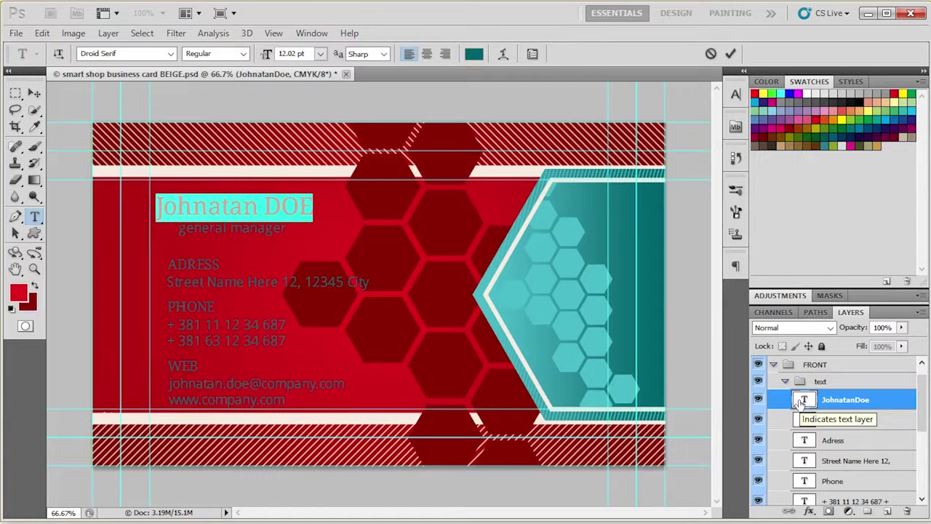
type("Ma")
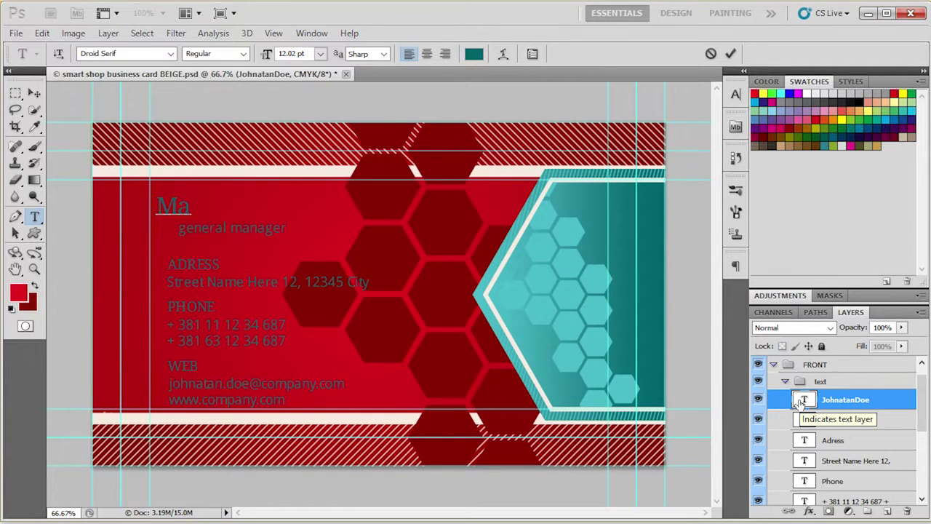
type("rija S")
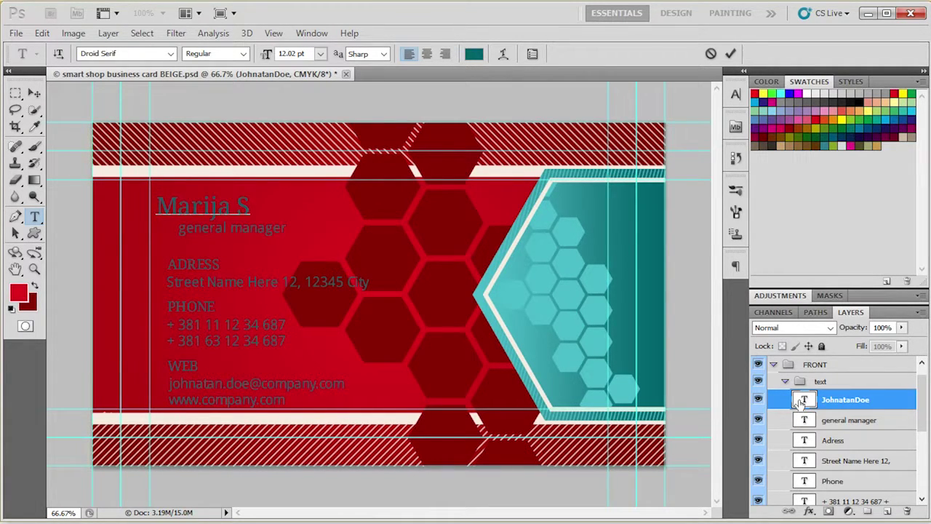
type("ojat")
left_click(805, 420)
key("v")
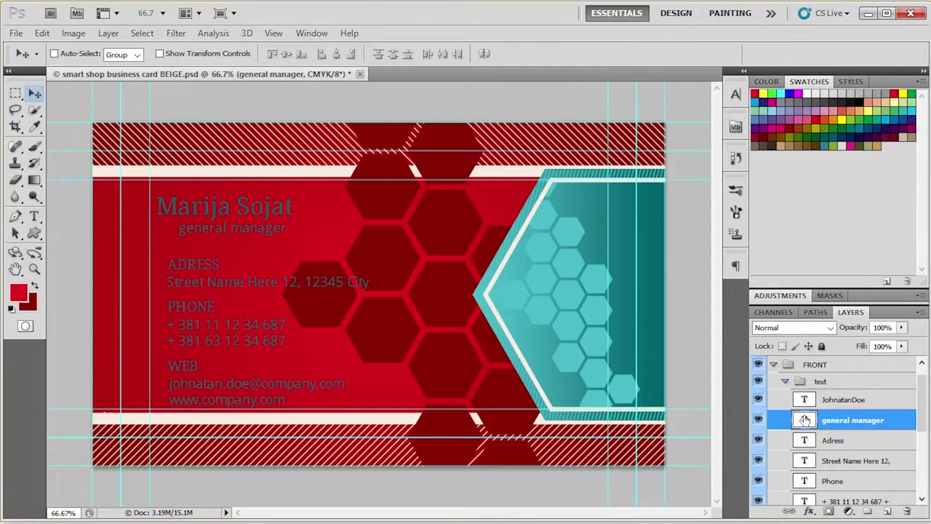
- Leave the general manager and ADRESS lines unchanged and zoom in on the name text
double_click(805, 420)
key("Escape")
double_click(805, 439)
key("Escape")
key("v")
mouse_move(83, 224)
left_mouse_down()
mouse_move(145, 195)
mouse_move(162, 198)
left_mouse_up()
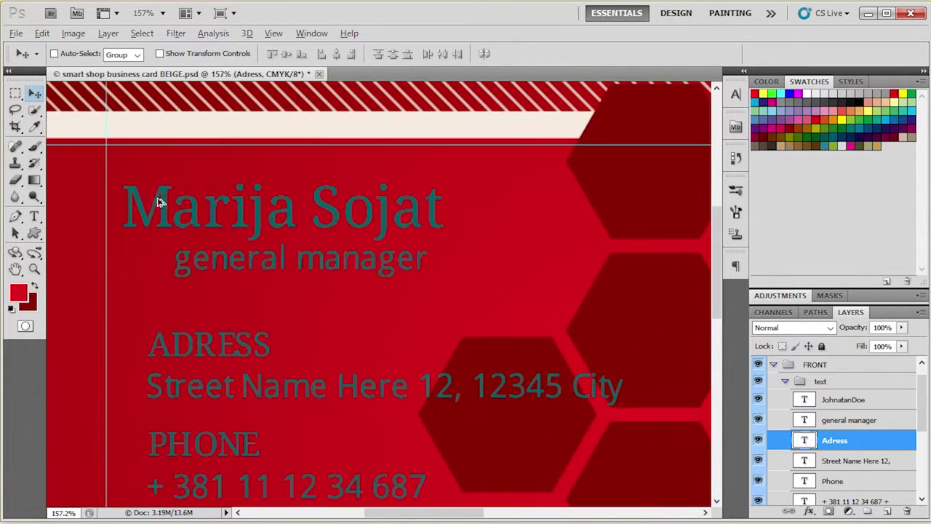
left_click(810, 401)
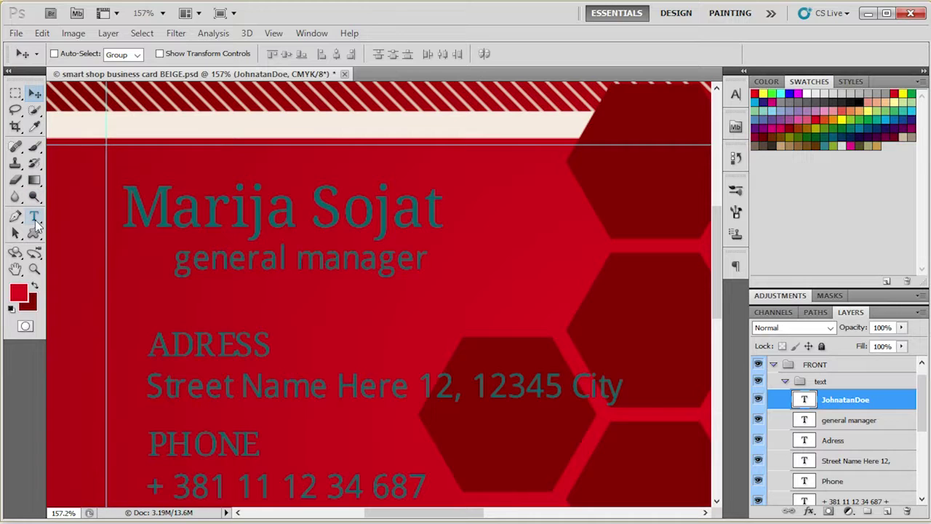
left_click(36, 218)
key("t")
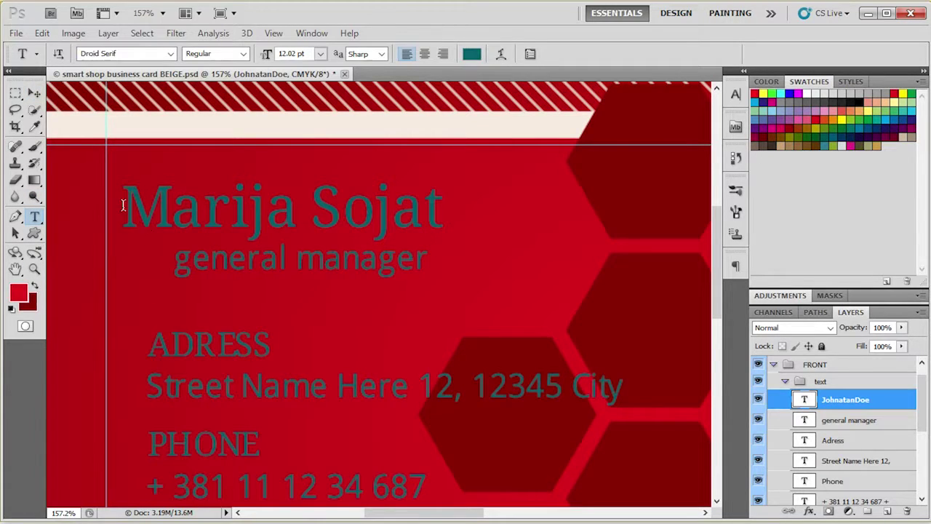
left_click_drag(123, 208, 441, 208)
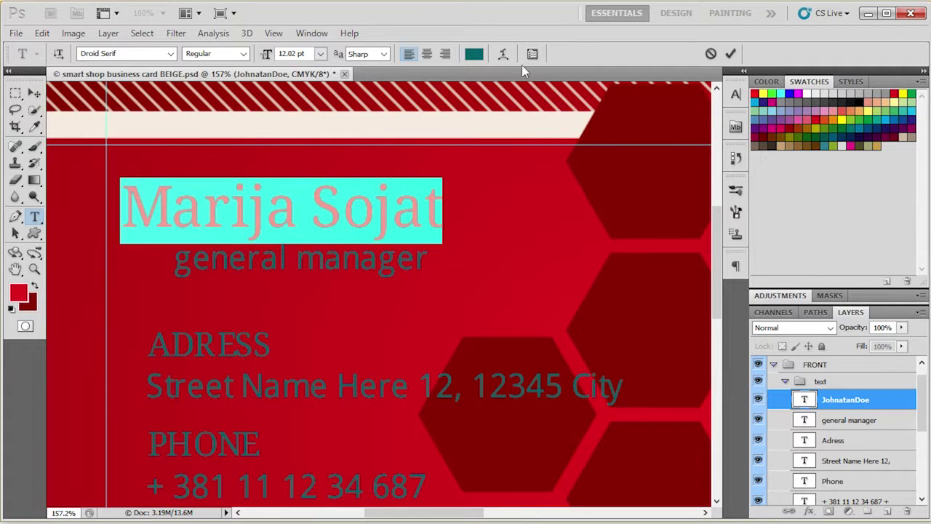
left_click(731, 53)
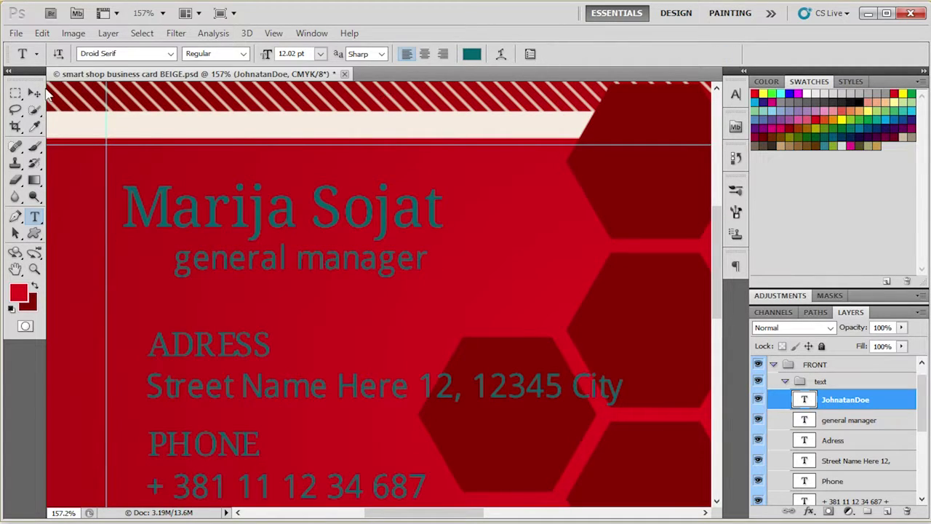
- Select the name text and check its current dark teal colour without changing it
left_click(34, 93)
scroll(266, 256, "down", 2)
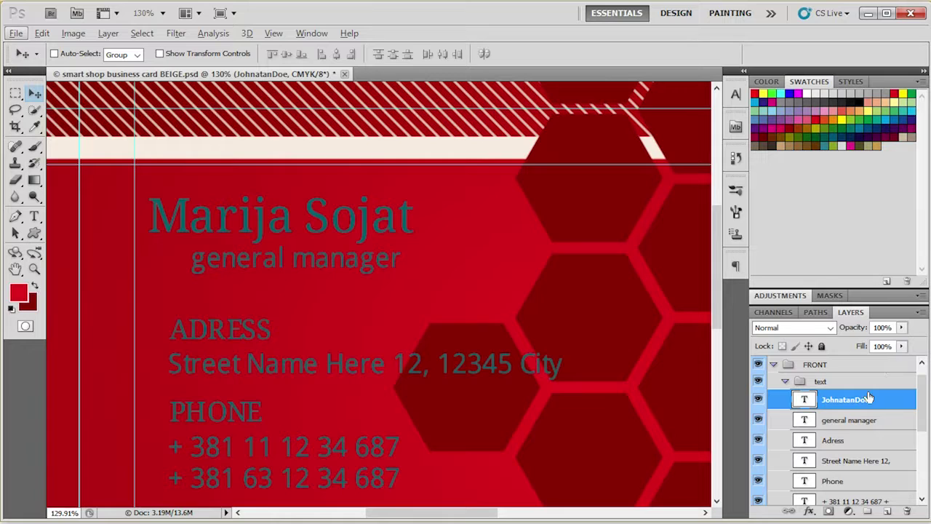
left_click(829, 421)
left_click(840, 398)
double_click(804, 399)
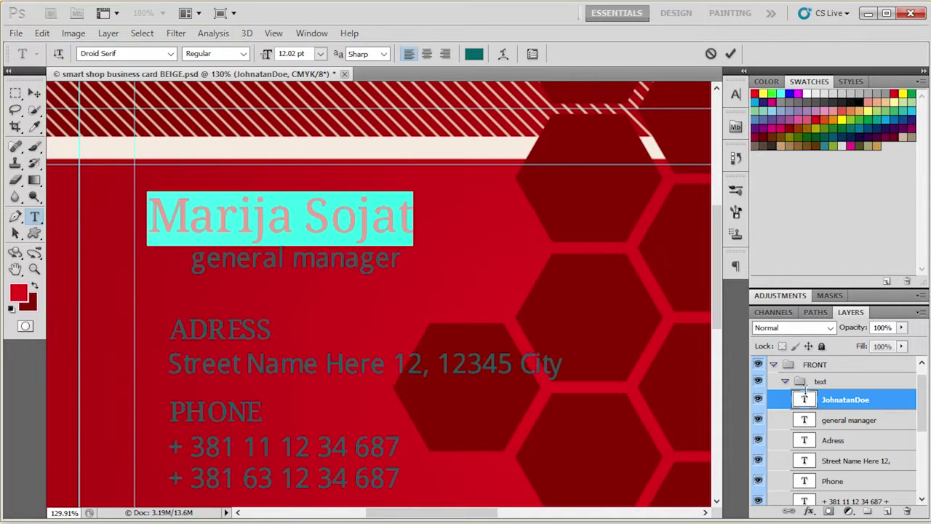
left_click(473, 54)
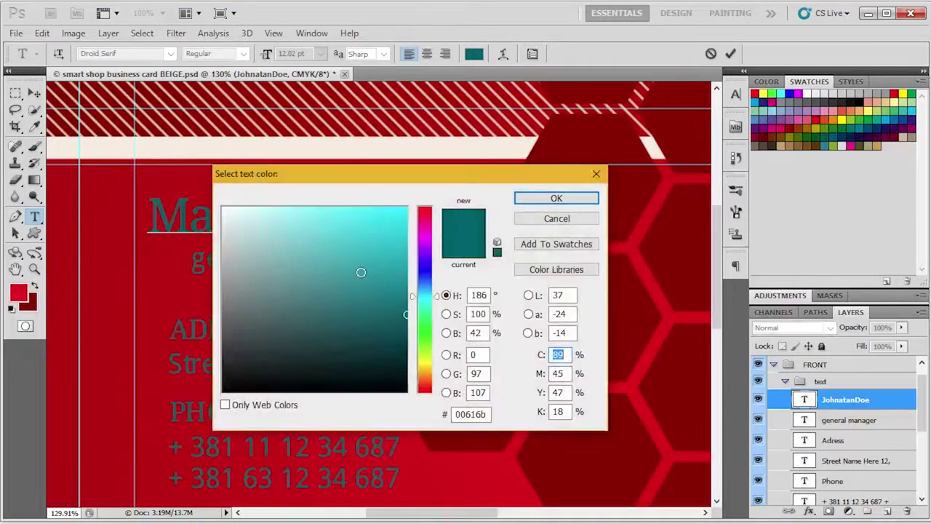
left_click(336, 358)
left_click(557, 221)
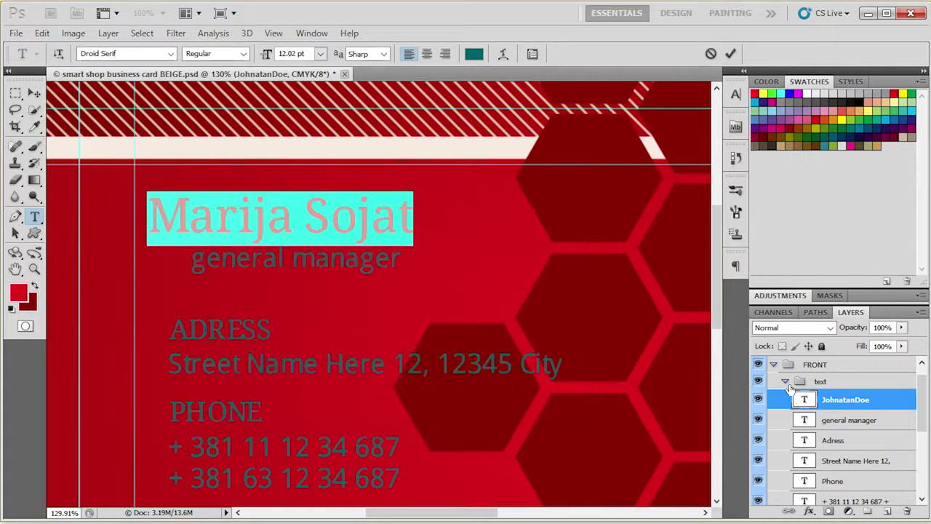
left_click(35, 93)
- Fill the name text with a white foreground colour, then zoom out to the whole card
key("i")
left_click(18, 292)
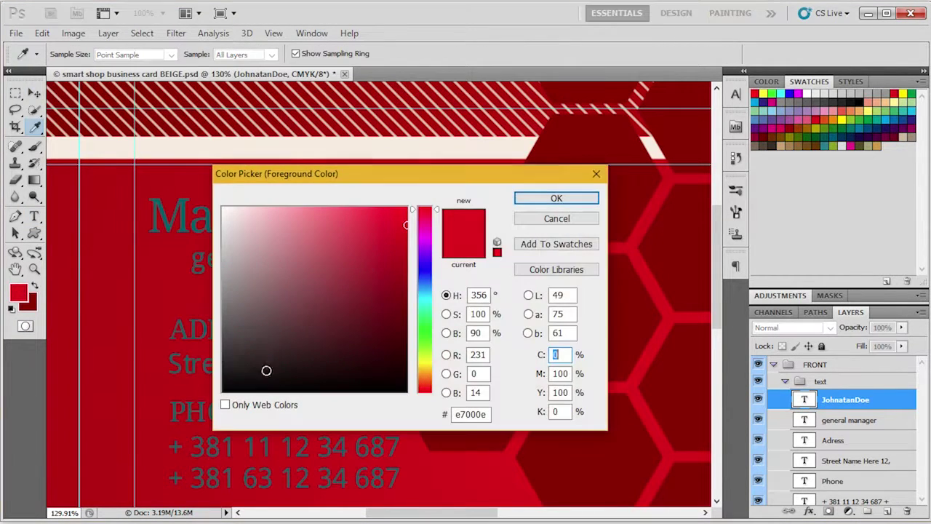
left_click(224, 210)
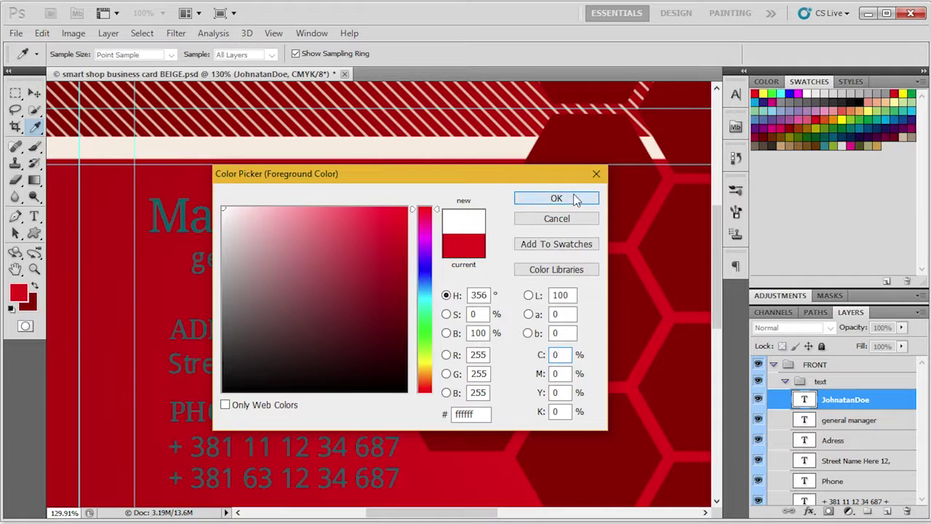
left_click(568, 199)
key("v")
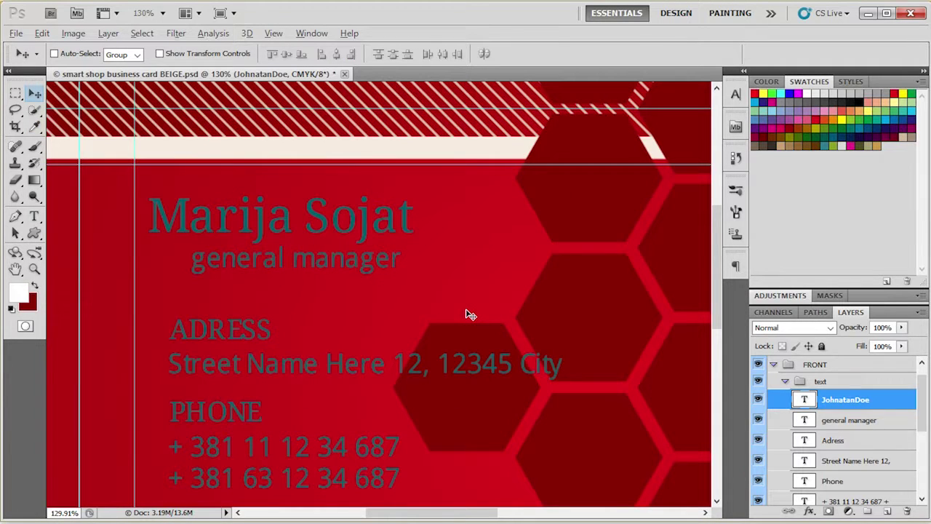
key("alt+BackSpace")
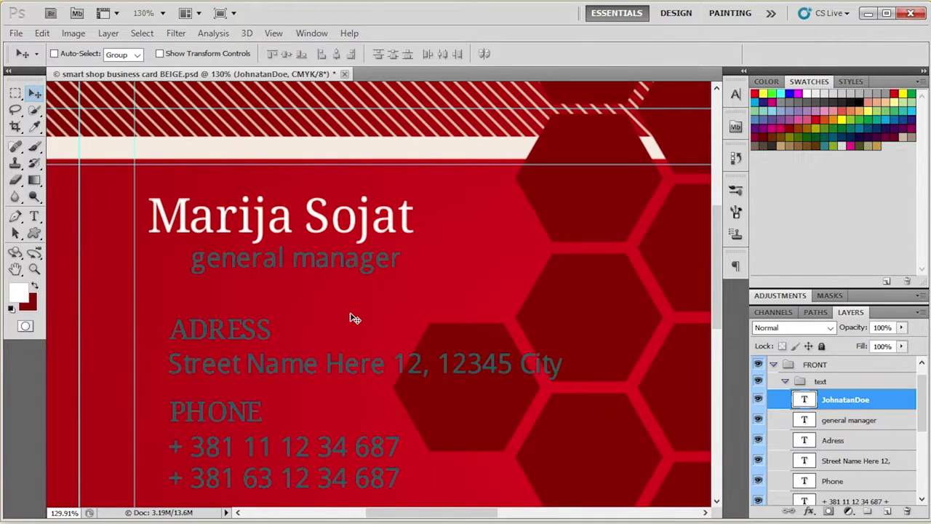
key("ctrl+0")
key("ctrl+minus")
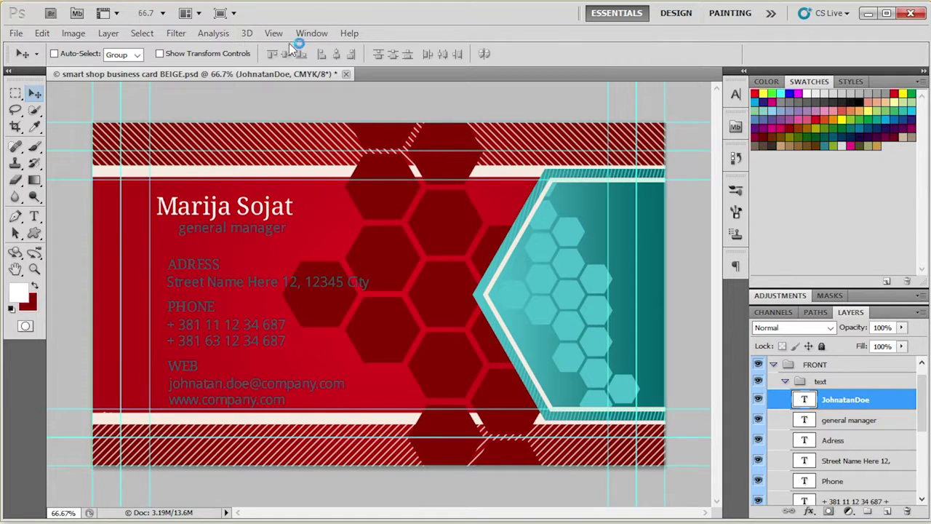
left_click(309, 33)
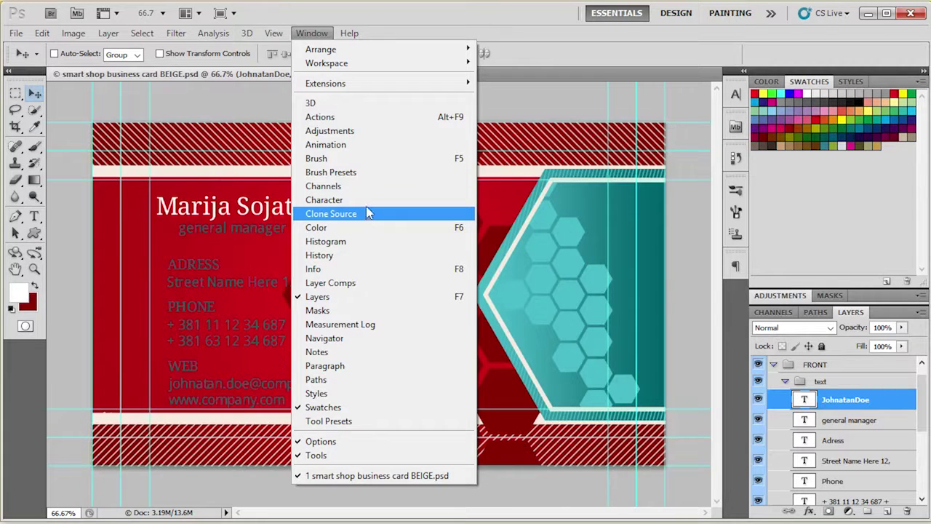
left_click(366, 204)
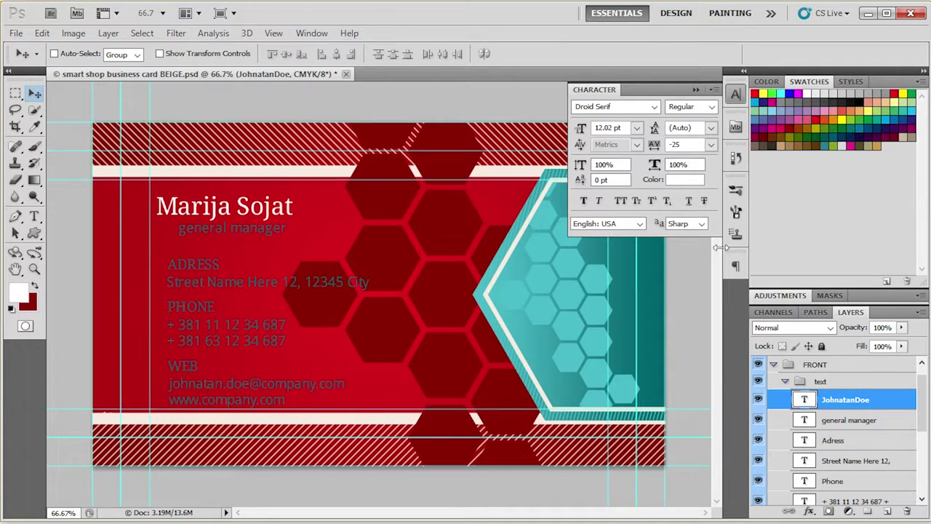
left_click(625, 201)
left_click(620, 201)
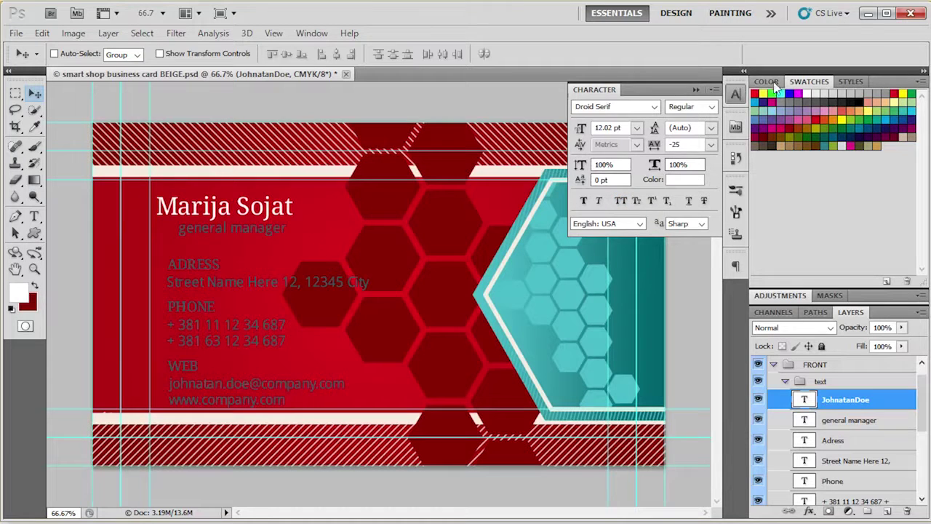
left_click(735, 94)
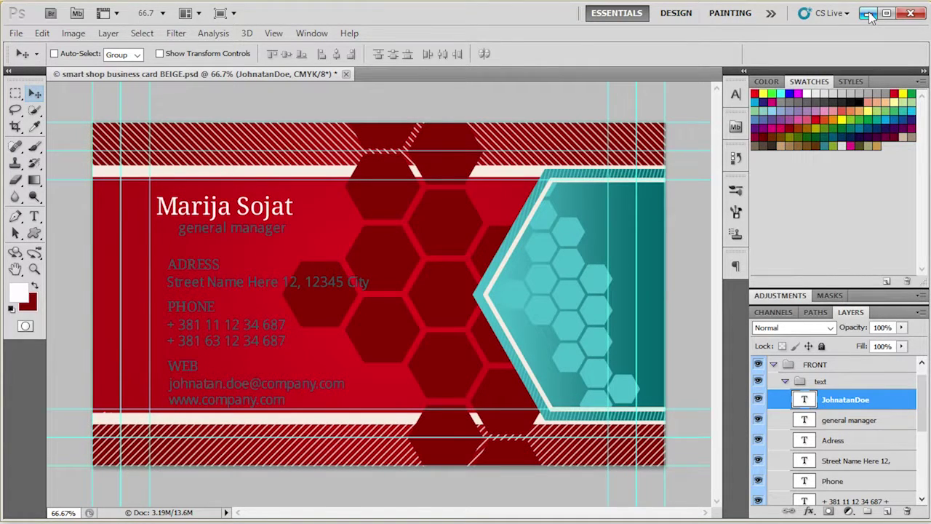